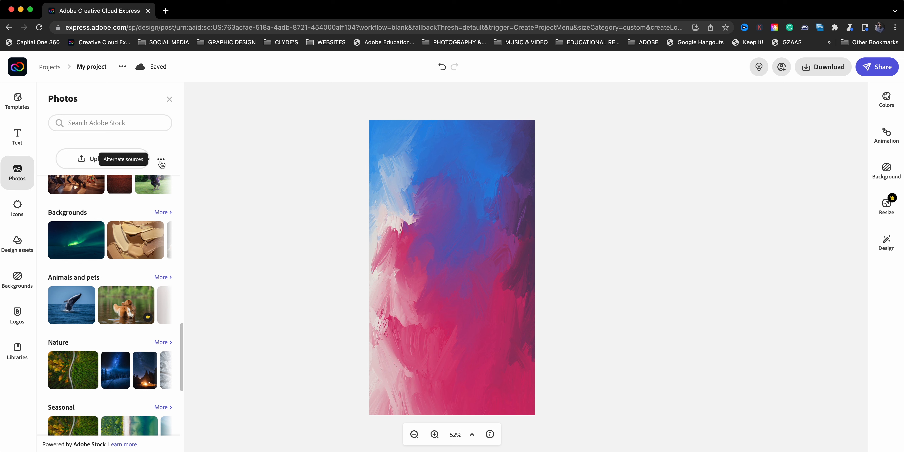
Step: Upload the IPHONE_SCREEN.png phone frame image onto the canvas
click(102, 166)
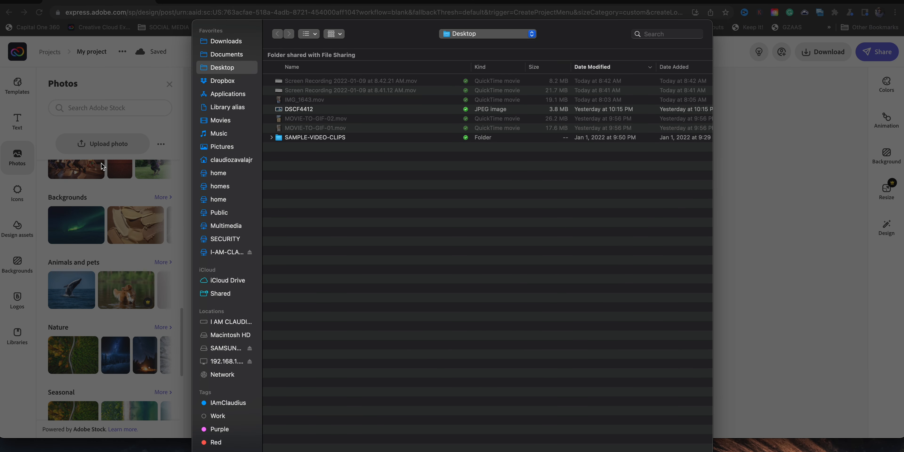
key(Escape)
click(456, 281)
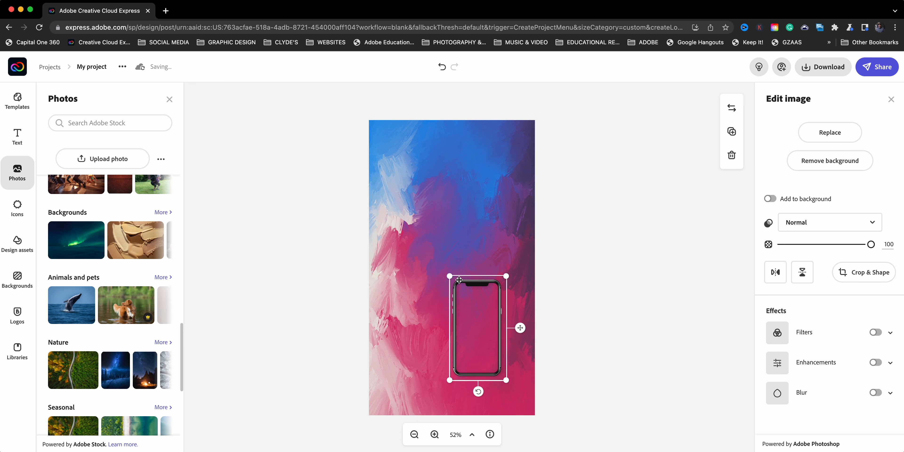
Step: Enlarge the phone frame until it nearly fills the canvas and centre it over the painted background
drag(450, 277, 369, 134)
drag(455, 154, 464, 153)
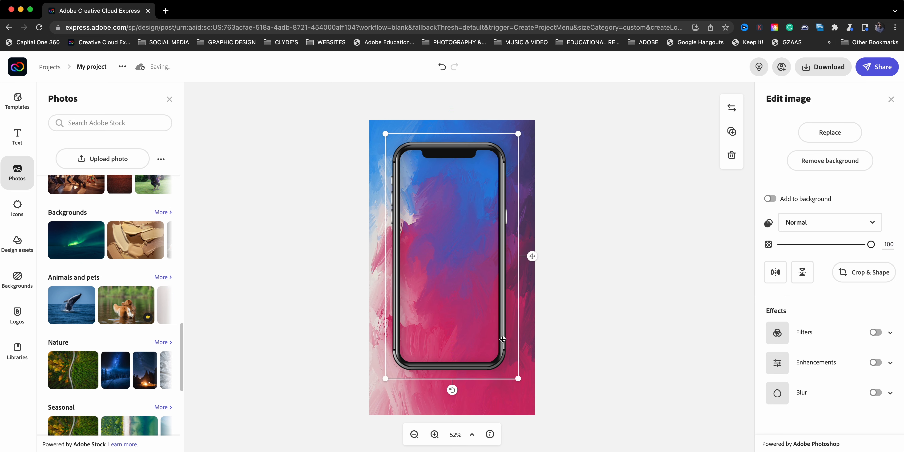
drag(518, 378, 498, 383)
drag(523, 136, 529, 127)
drag(517, 188, 514, 192)
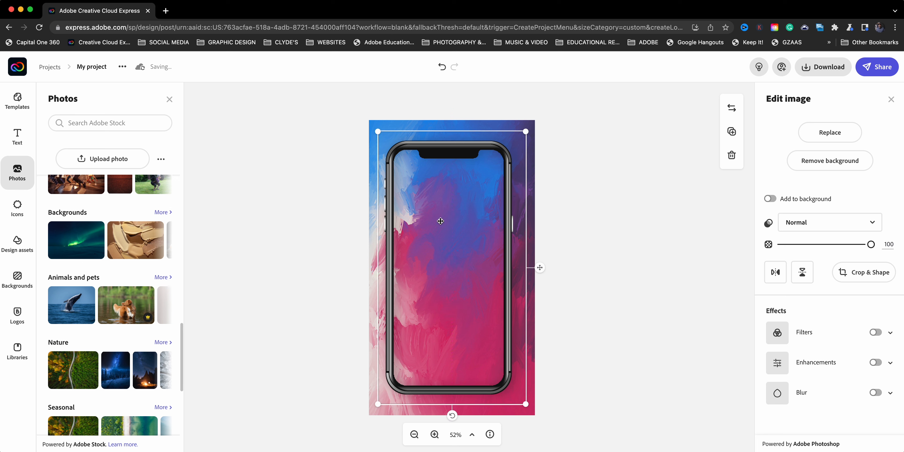
click(558, 222)
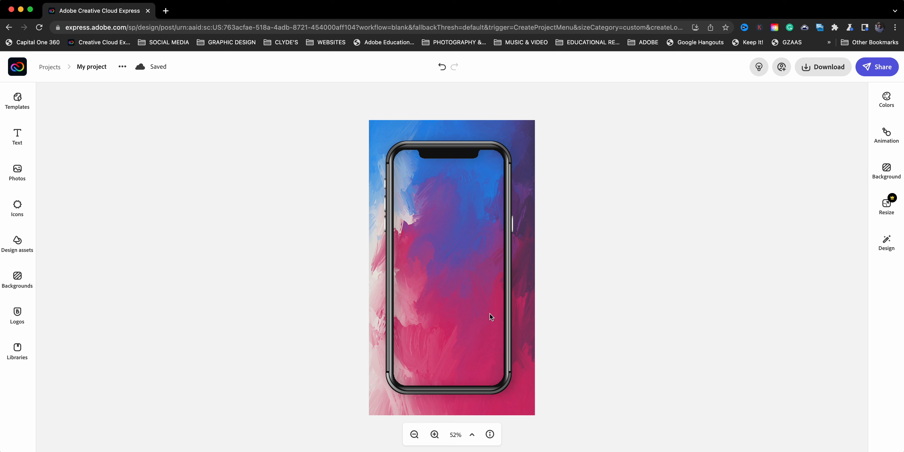
drag(506, 293, 510, 292)
click(510, 291)
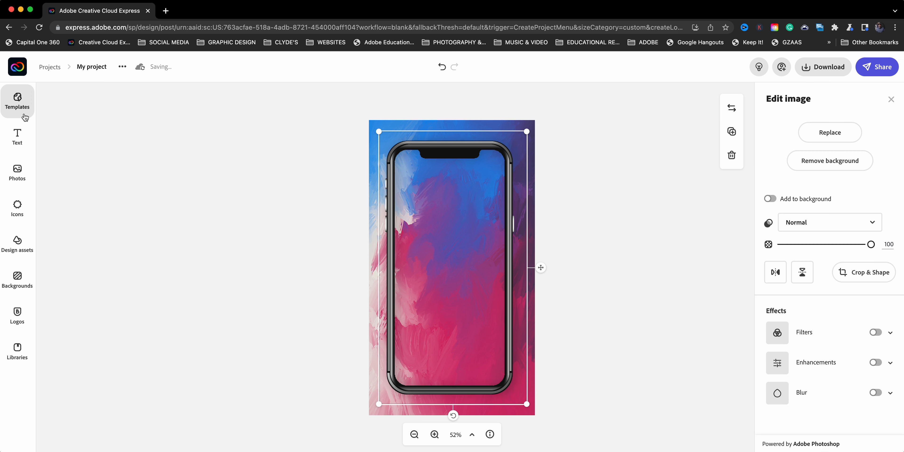
Step: Upload the DSCF4412 photo from the Desktop folder into the design
click(18, 182)
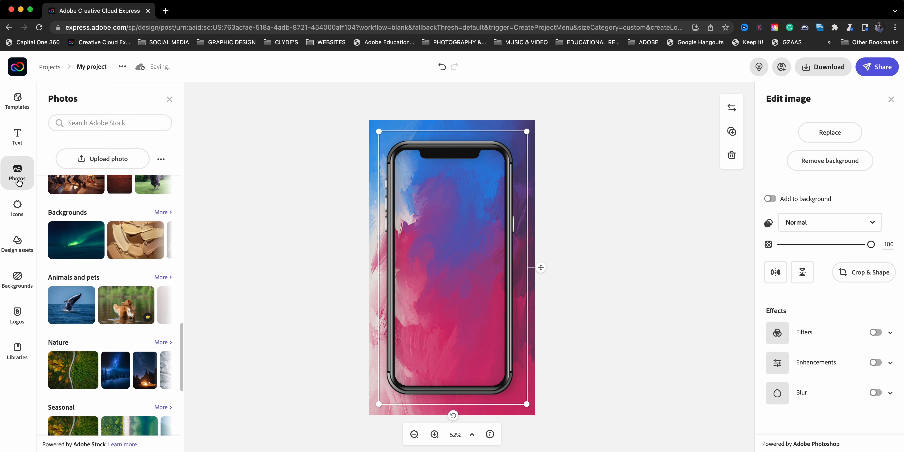
click(102, 164)
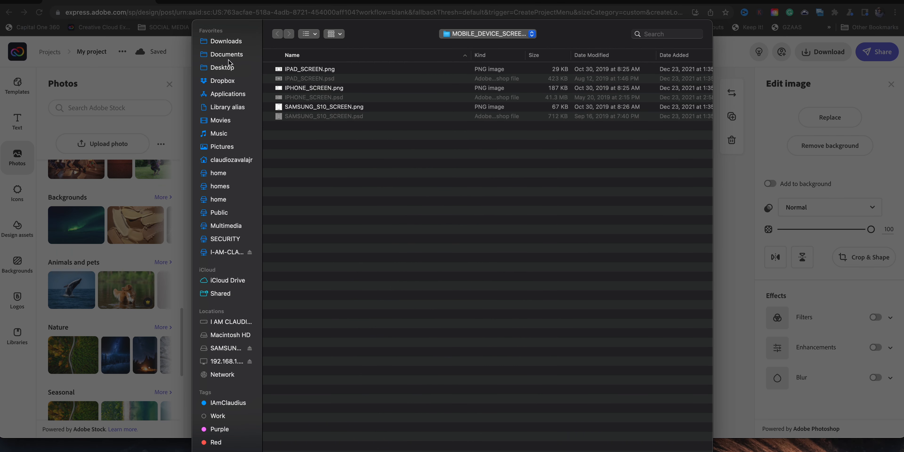
click(228, 57)
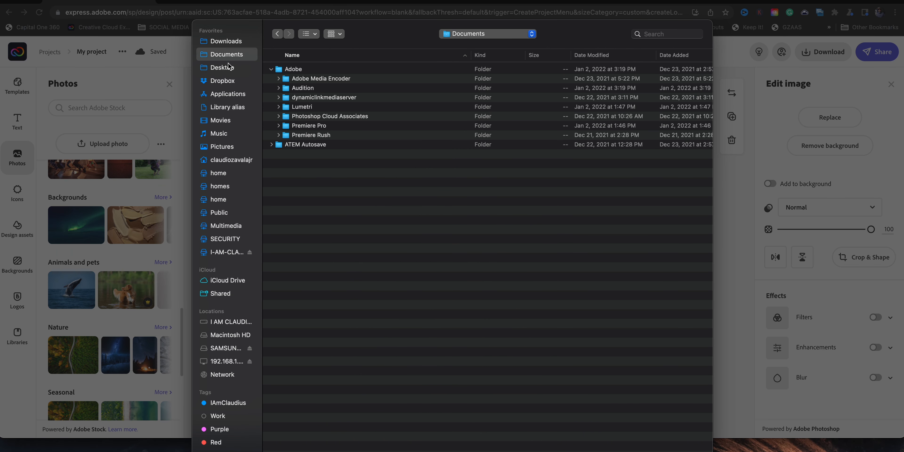
click(229, 69)
double_click(292, 81)
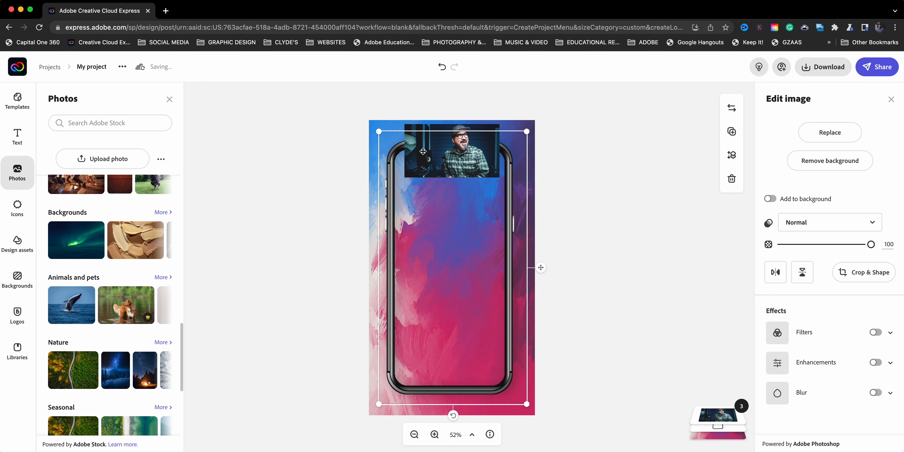
Step: Enlarge the uploaded photo over the phone frame and crop it around the man to the 9:16 Story ratio
drag(499, 177, 663, 284)
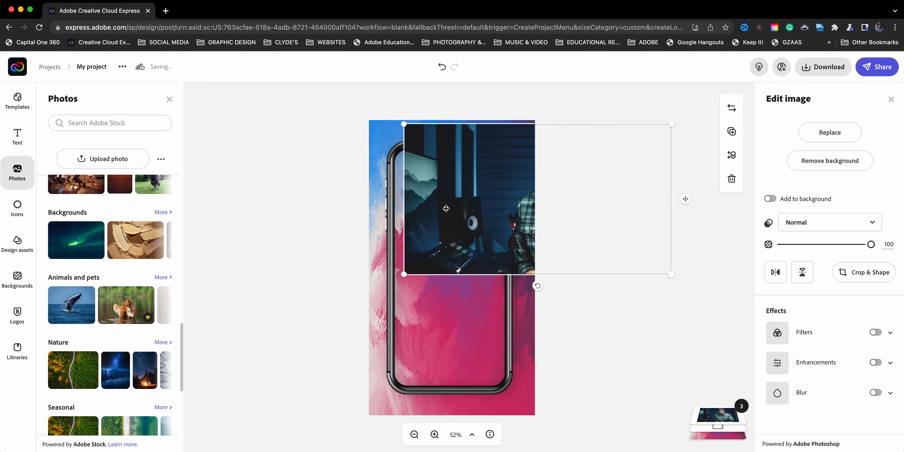
drag(480, 208, 381, 224)
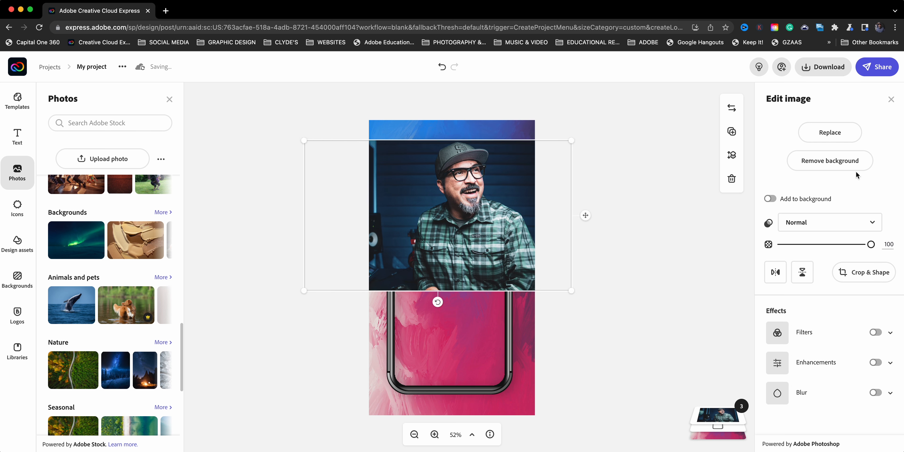
click(857, 277)
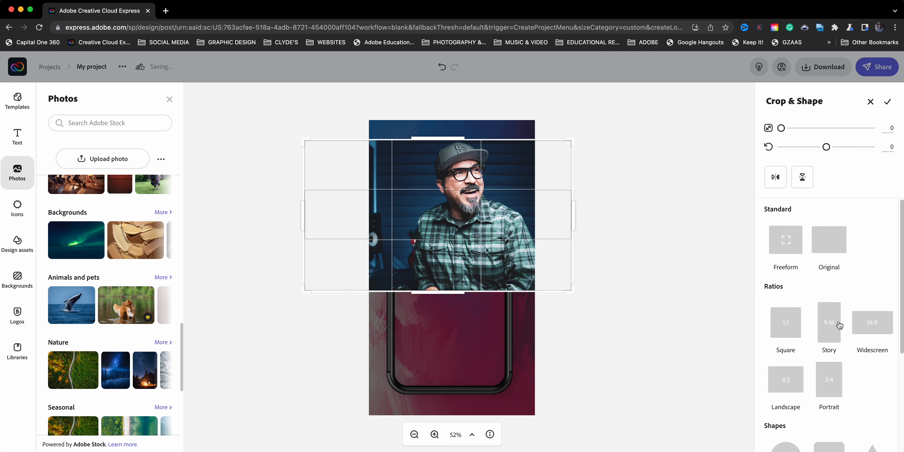
click(829, 334)
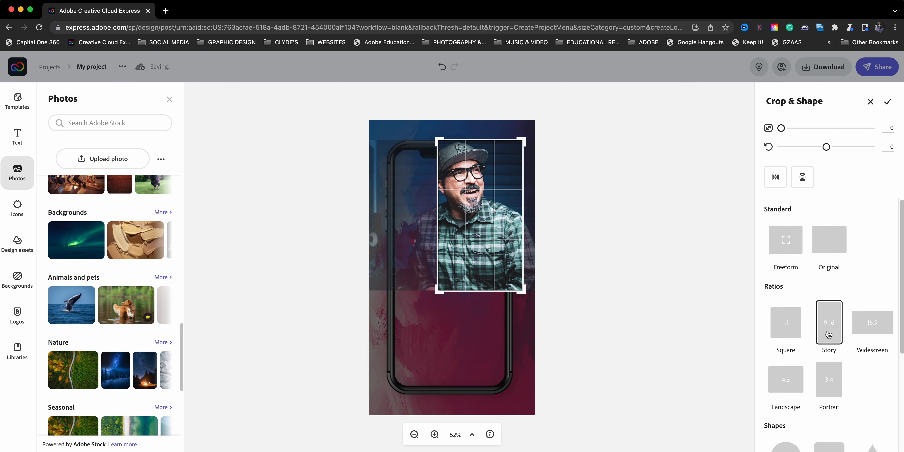
click(616, 211)
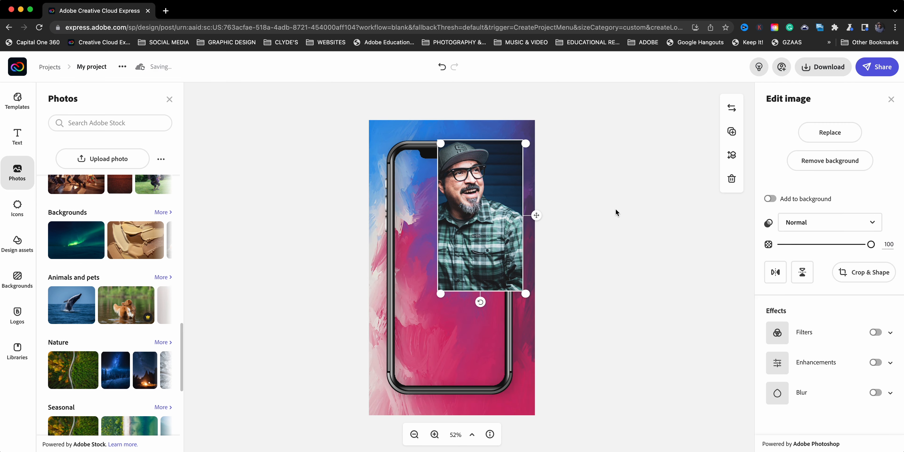
Step: Move and enlarge the cropped portrait until it covers the phone's screen area
drag(503, 226, 445, 252)
drag(476, 297, 500, 399)
drag(510, 345, 507, 346)
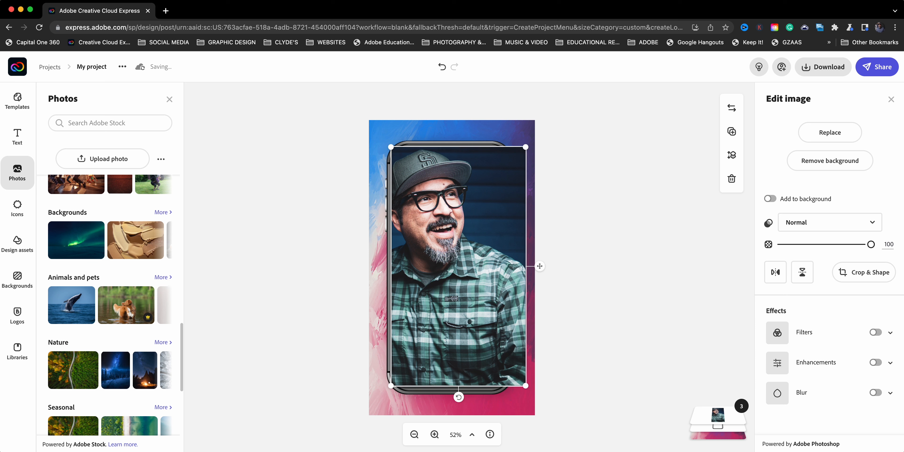
Step: Crop the portrait with the rounded-square shape, stretching its top, right and bottom edges to match the phone's screen
click(882, 273)
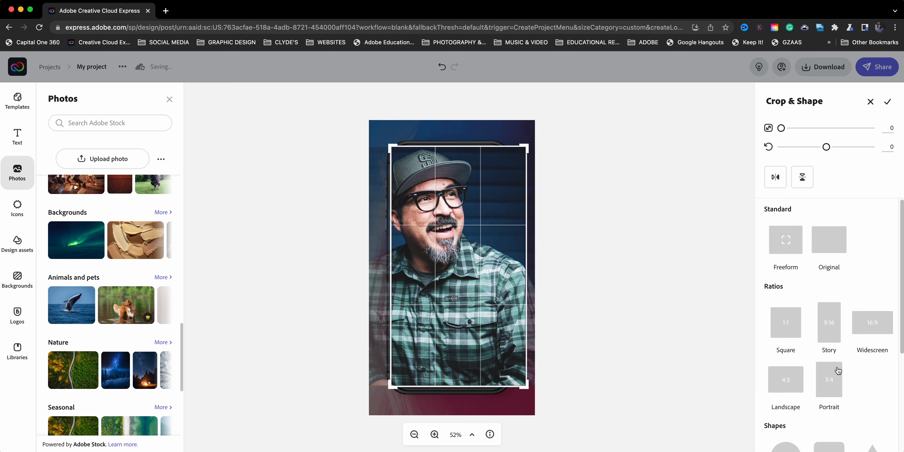
scroll(838, 370, down, 5)
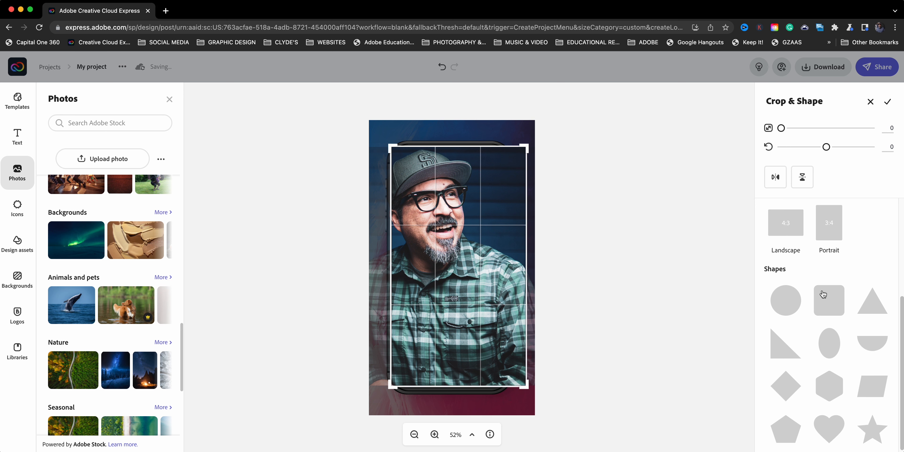
click(825, 301)
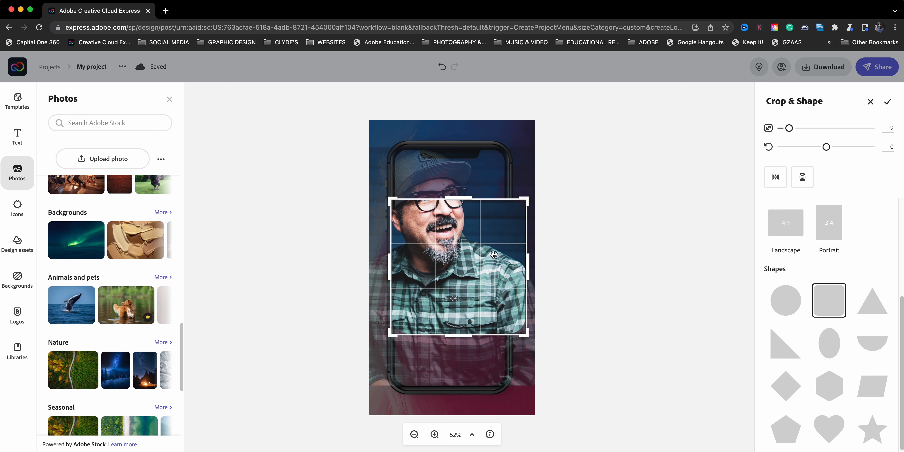
drag(461, 198, 461, 144)
drag(528, 243, 512, 244)
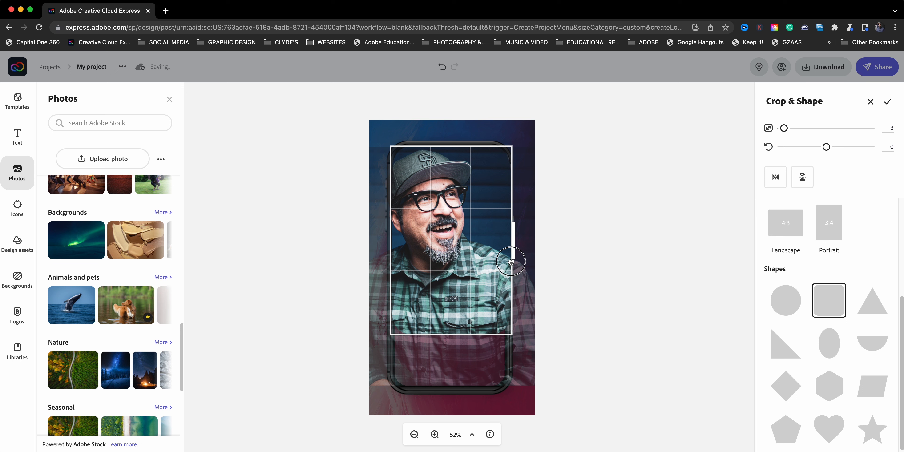
drag(452, 341, 451, 395)
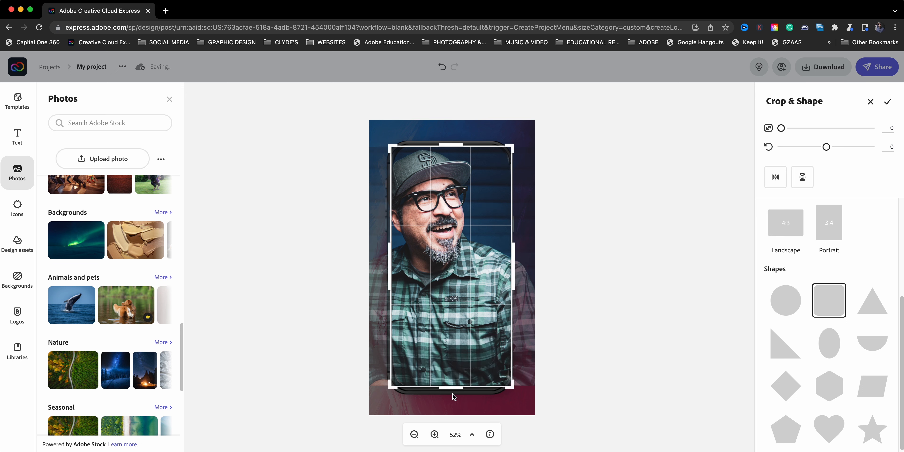
click(630, 249)
click(615, 157)
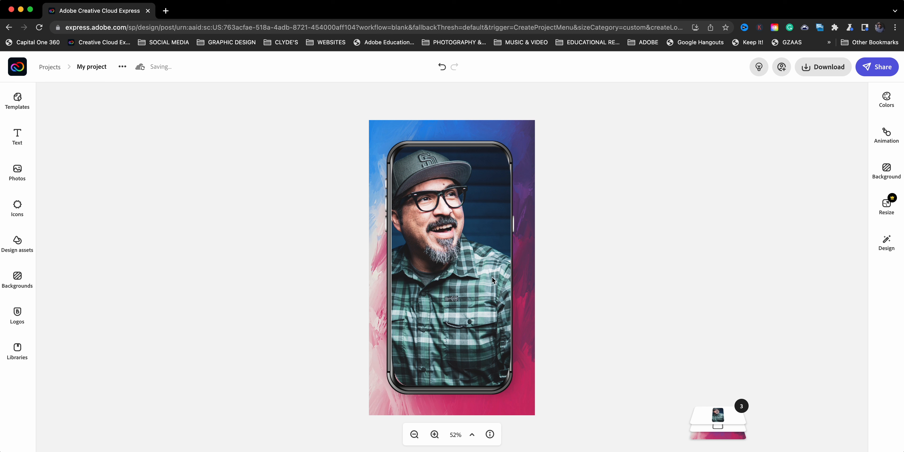
Step: Shift the portrait slightly right inside its crop to centre the man, and apply the crop
click(462, 287)
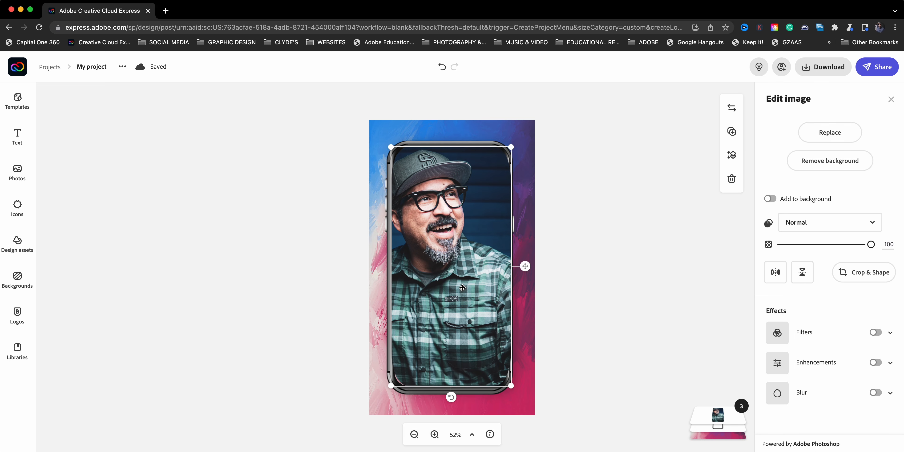
click(882, 279)
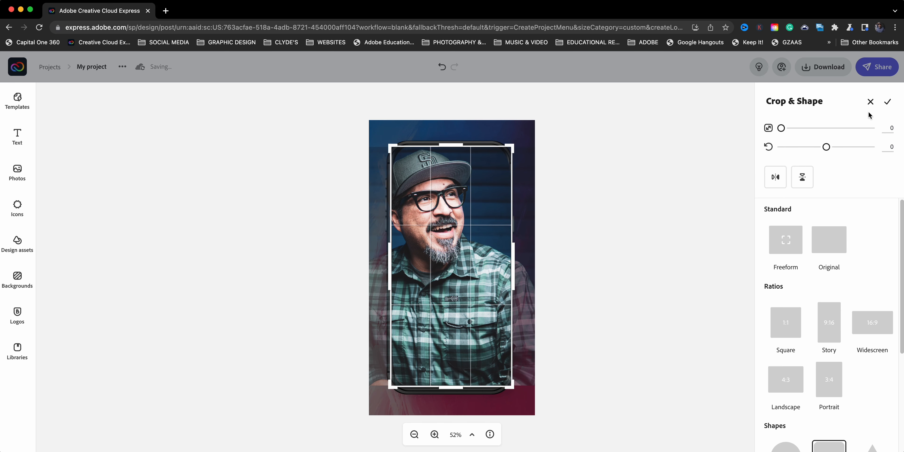
mouse_move(781, 129)
mouse_down()
mouse_move(798, 126)
mouse_move(768, 127)
mouse_up()
mouse_move(454, 286)
mouse_down()
mouse_move(477, 284)
mouse_move(425, 286)
mouse_move(479, 282)
mouse_move(466, 287)
mouse_up()
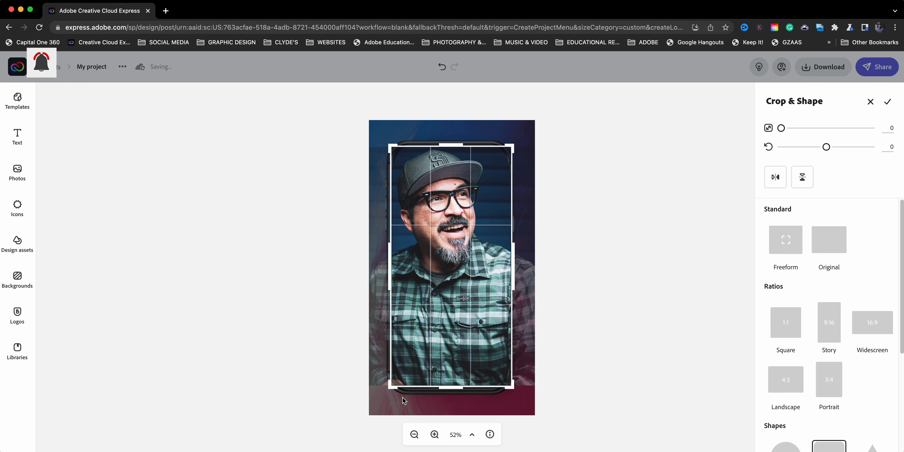
drag(445, 329, 444, 330)
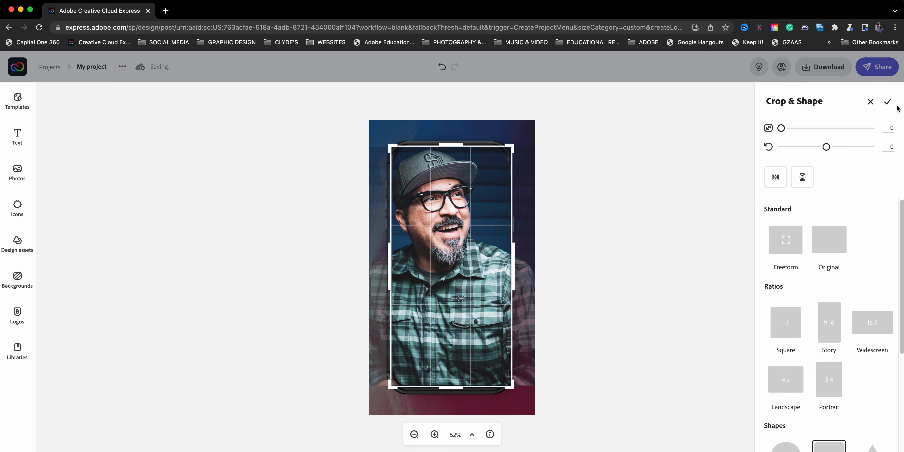
click(886, 101)
click(637, 248)
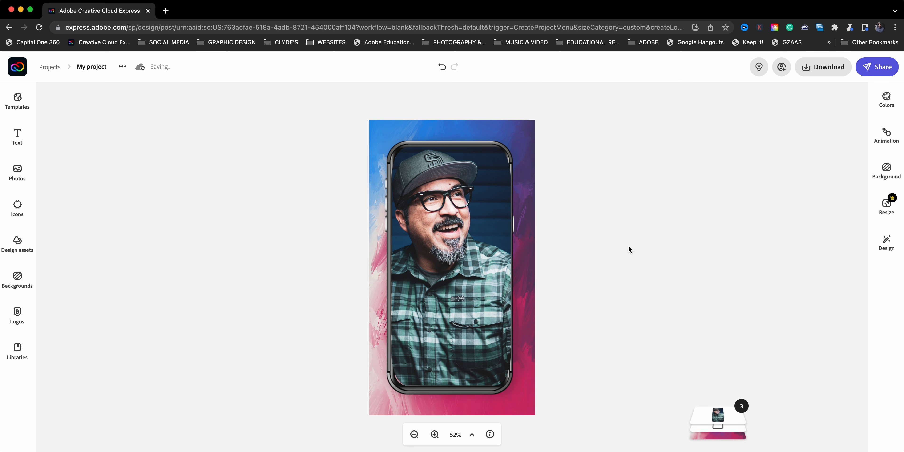
Step: Move the portrait layer beneath the phone frame layer so the photo sits behind the frame
click(488, 292)
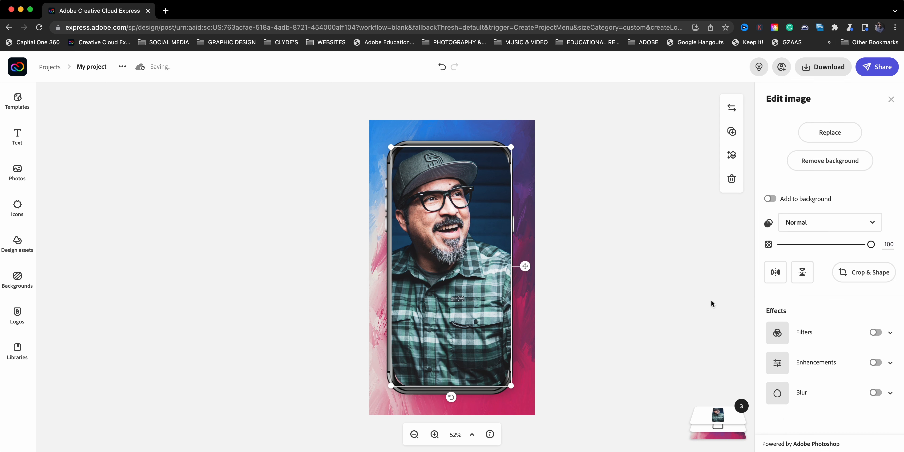
click(720, 419)
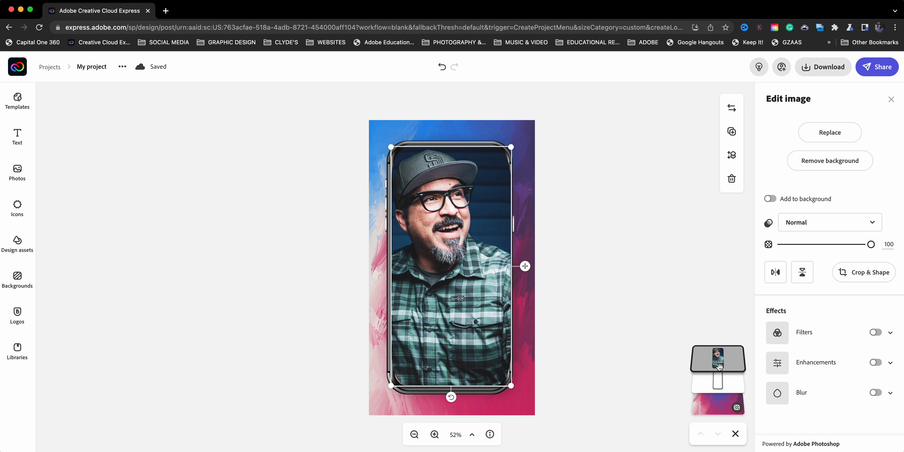
drag(714, 365, 712, 384)
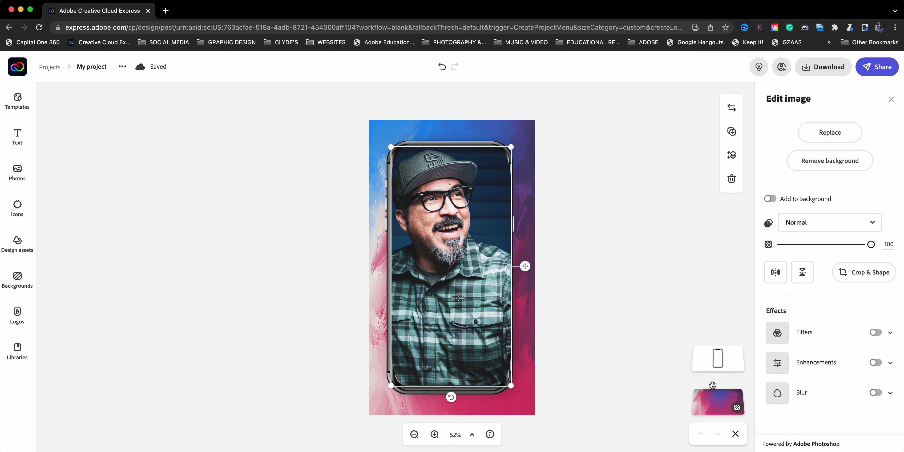
click(649, 335)
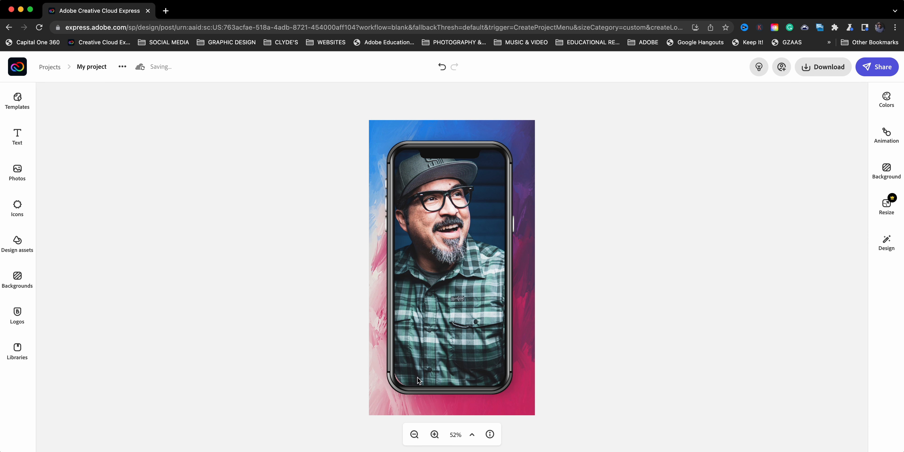
key(super+z)
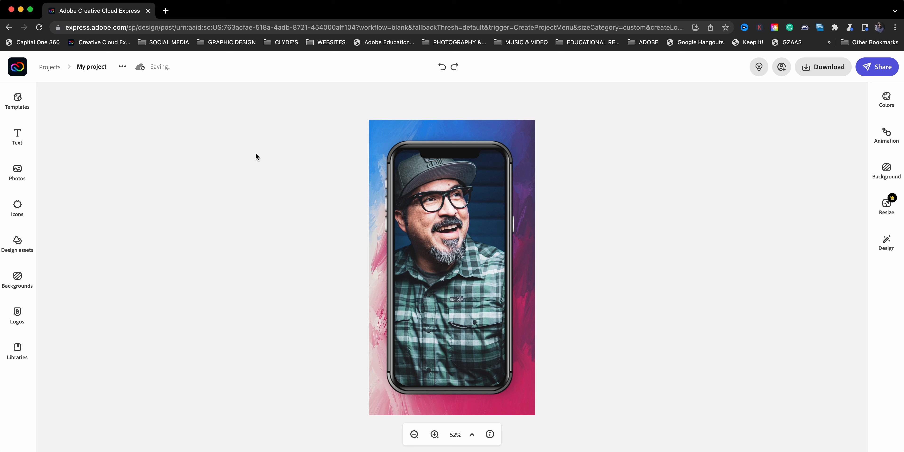
Step: Add the Reminder notification from the Social text designs over the phone's lower screen and select its grey background shape
click(21, 146)
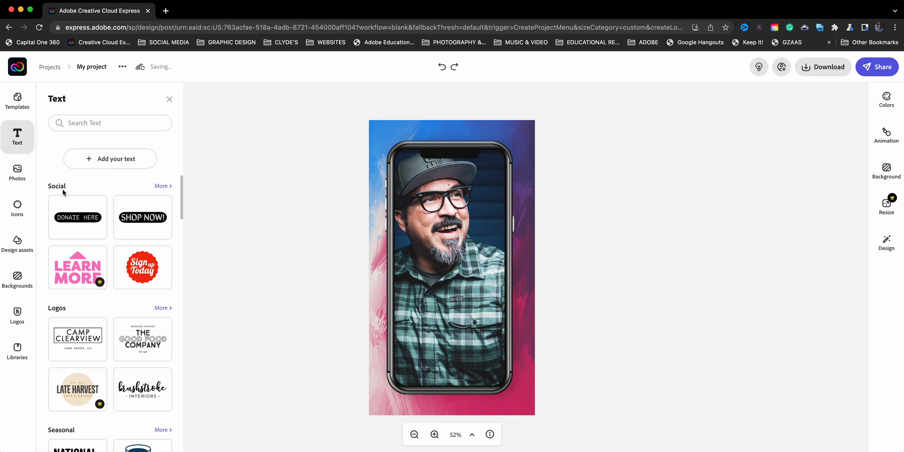
click(171, 187)
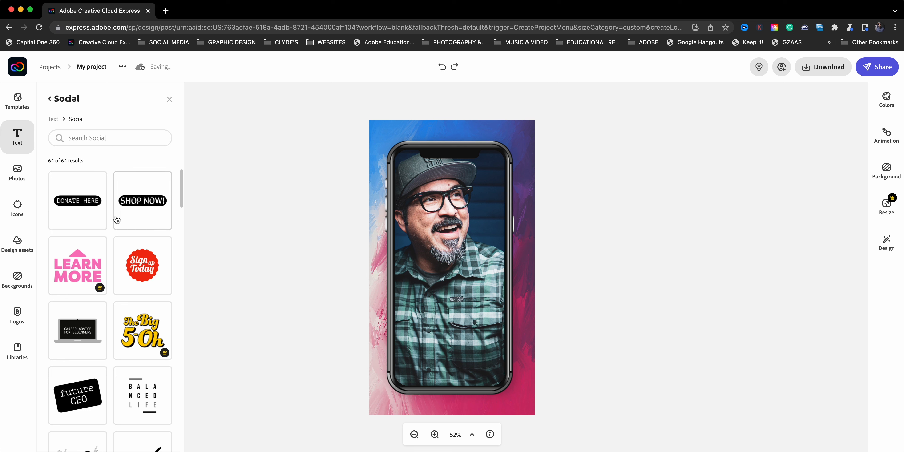
scroll(152, 279, down, 3)
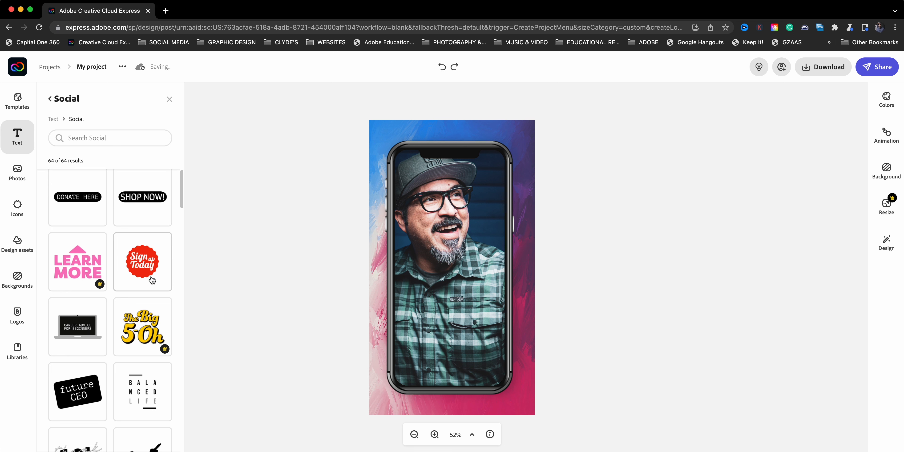
scroll(139, 288, down, 2)
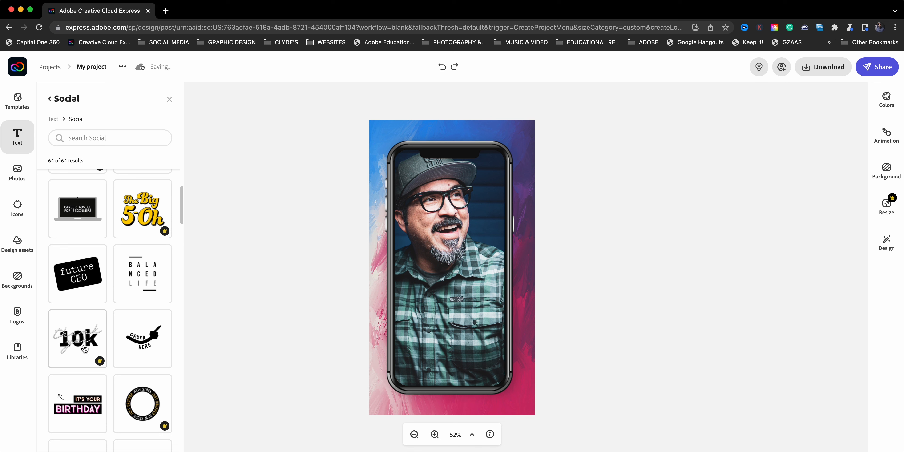
scroll(85, 348, down, 6)
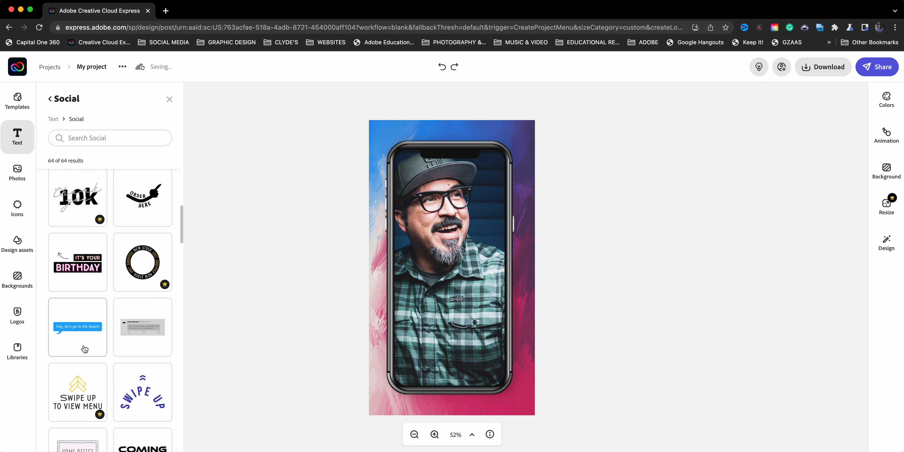
scroll(84, 348, down, 3)
scroll(85, 349, down, 6)
scroll(84, 348, down, 1)
scroll(84, 348, down, 10)
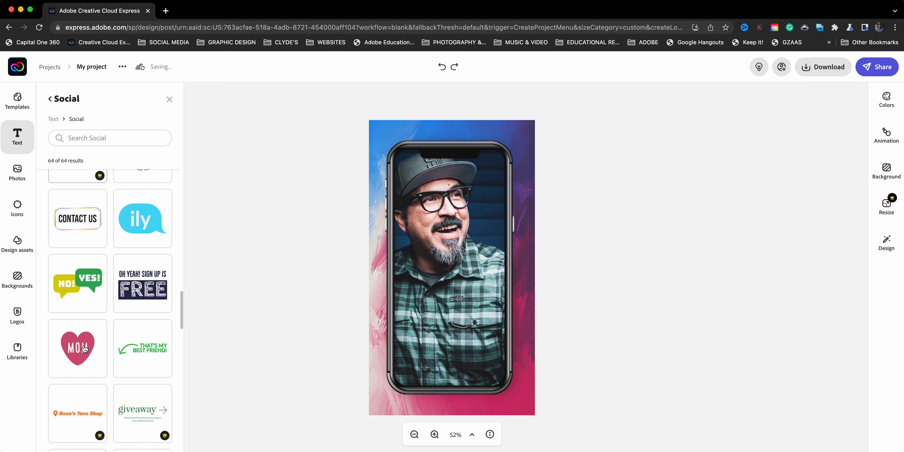
scroll(84, 347, down, 7)
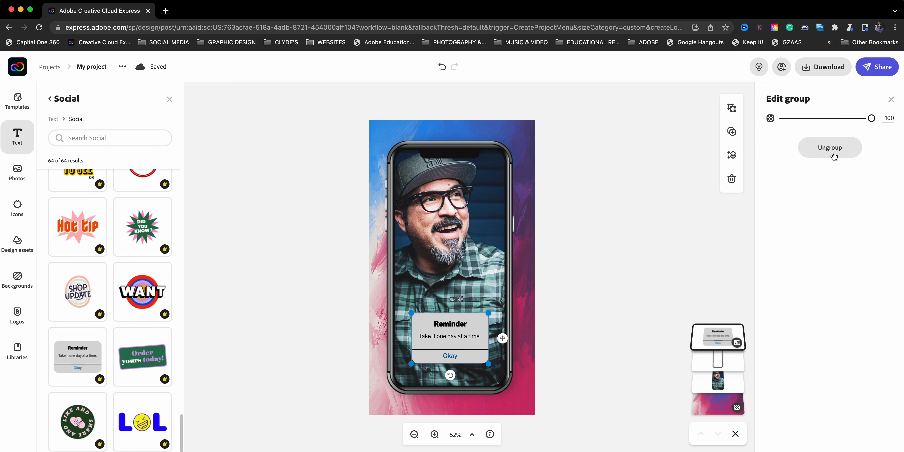
click(473, 356)
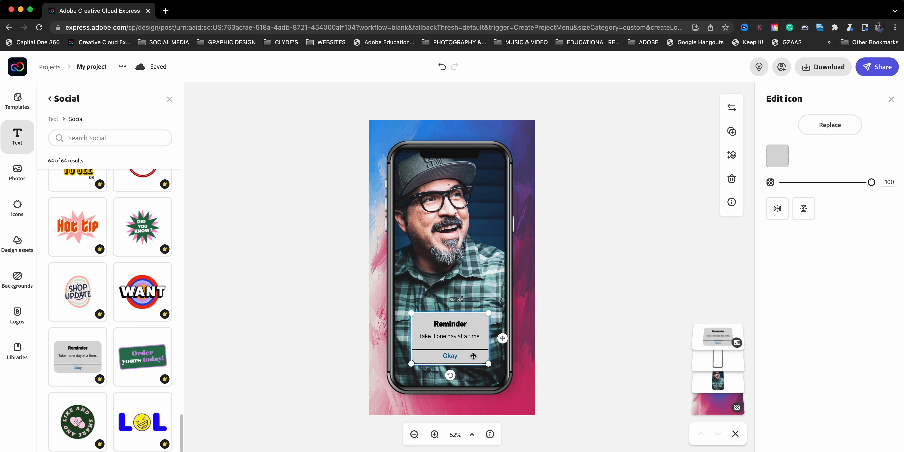